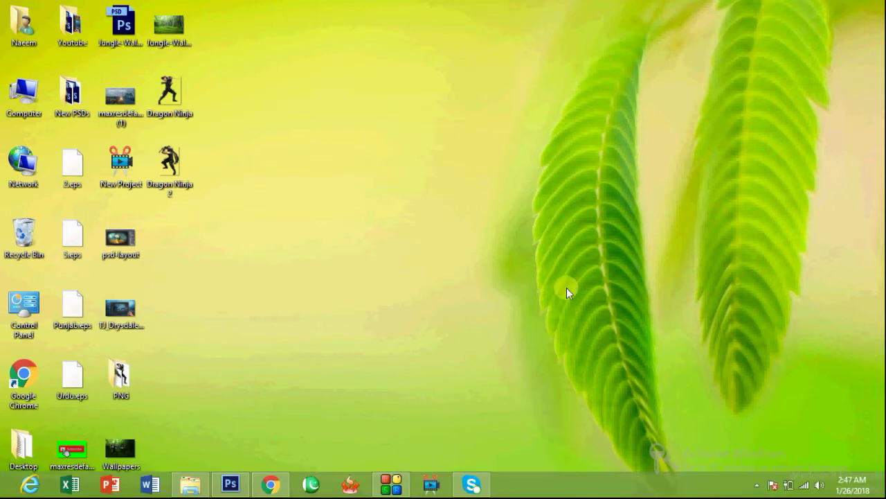
View the finished Wallpapers image from the desktop in the photo viewer and close it.
{"action": "double_click", "coordinate": [120, 449]}
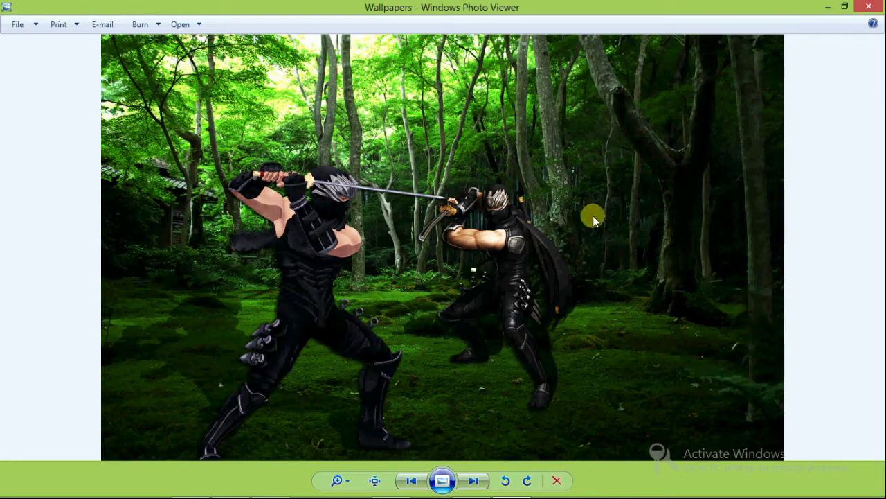
{"action": "left_click", "coordinate": [870, 8]}
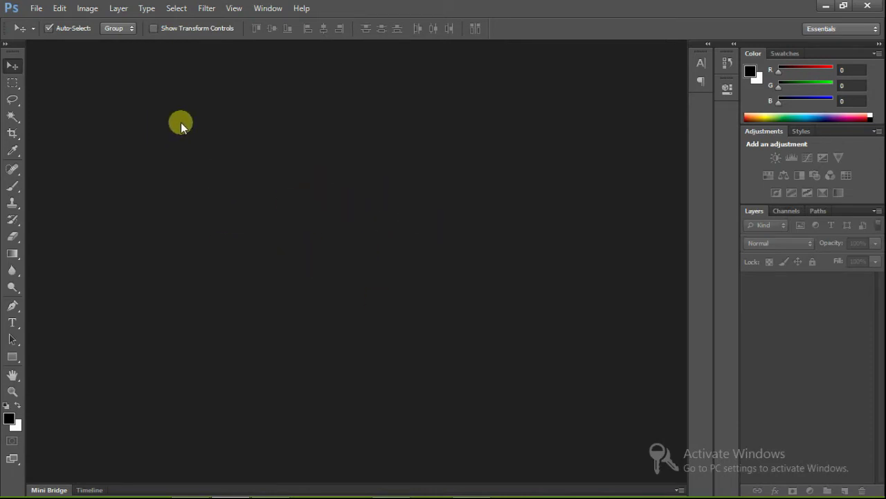
In Photoshop, open the Jungle-Wallpapers-HD-A11 JPG image from the Desktop and duplicate its Background layer.
{"action": "double_click", "coordinate": [284, 186]}
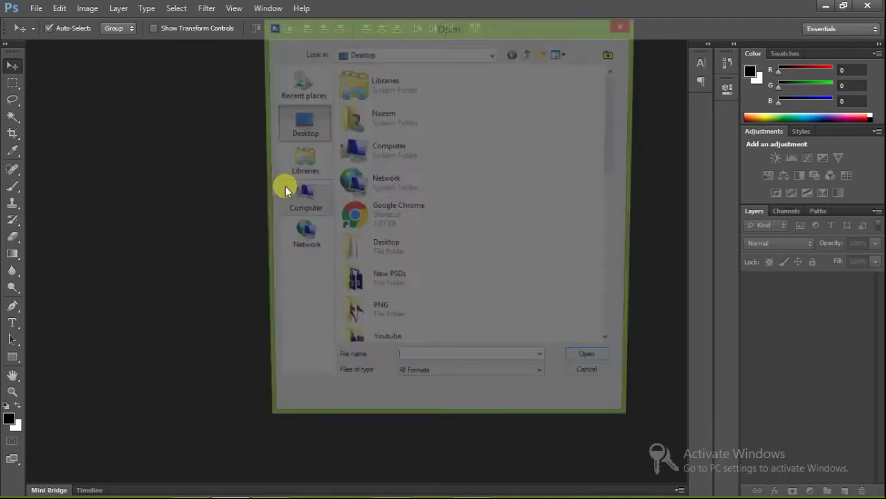
{"action": "left_click_drag", "start_coordinate": [616, 131], "coordinate": [620, 244]}
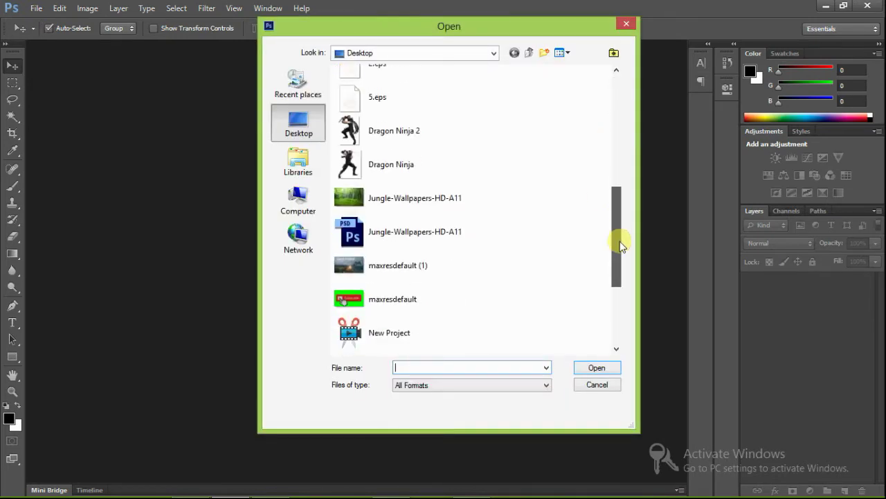
{"action": "double_click", "coordinate": [405, 193]}
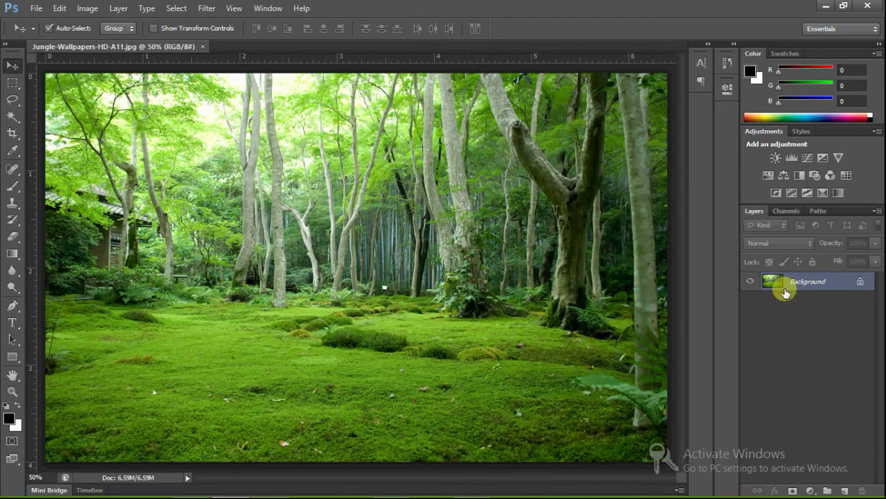
{"action": "left_click_drag", "start_coordinate": [766, 290], "coordinate": [749, 287]}
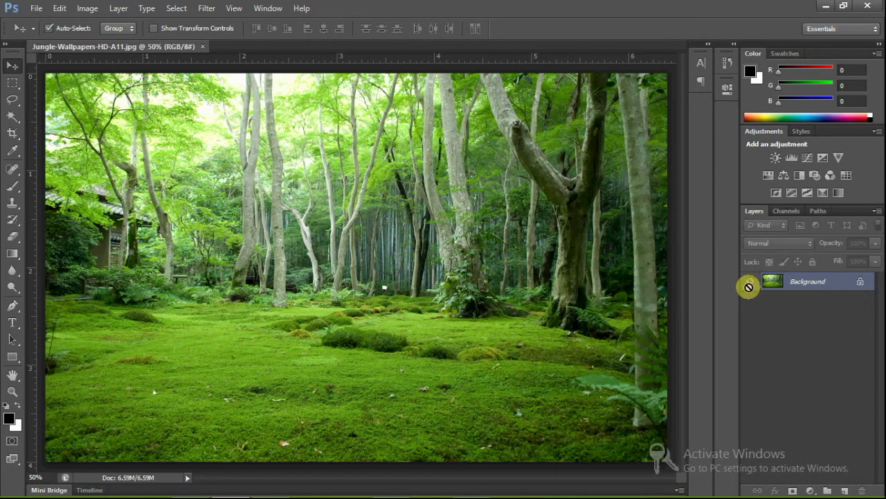
{"action": "key", "text": "ctrl+j"}
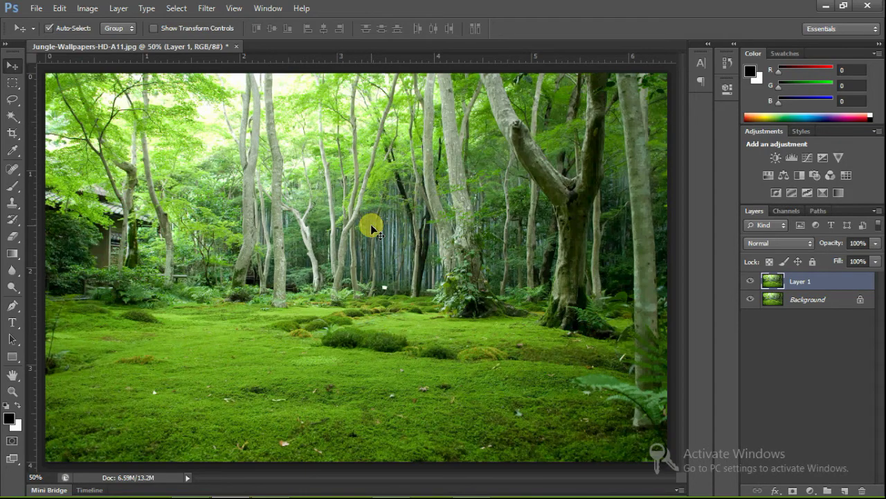
{"action": "key", "text": "ctrl+m"}
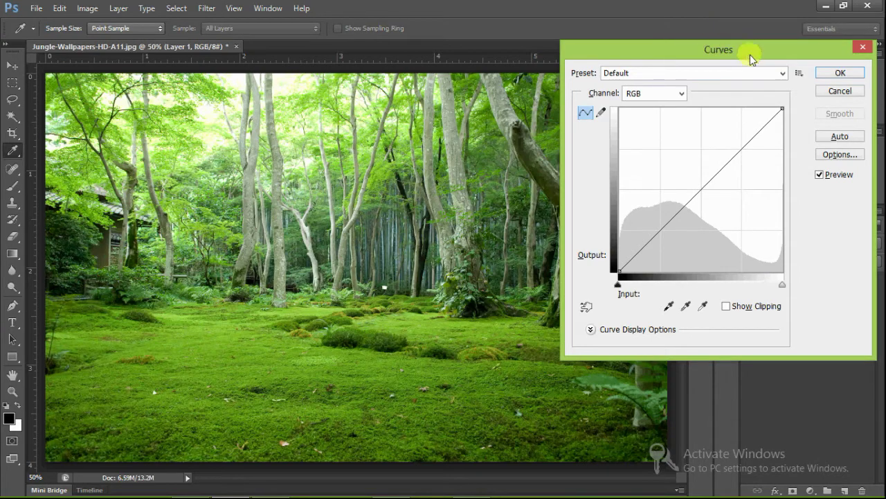
{"action": "left_click", "coordinate": [841, 93]}
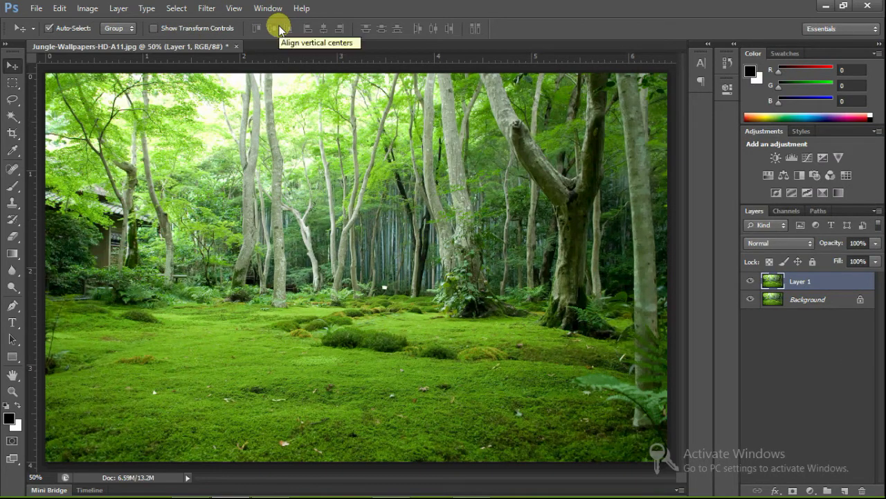
{"action": "left_click", "coordinate": [235, 7]}
{"action": "mouse_move", "coordinate": [302, 8]}
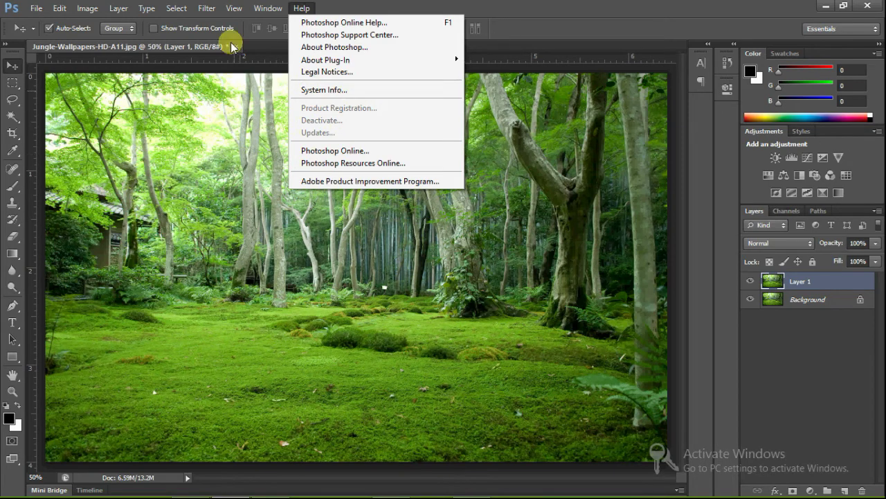
{"action": "mouse_move", "coordinate": [214, 9]}
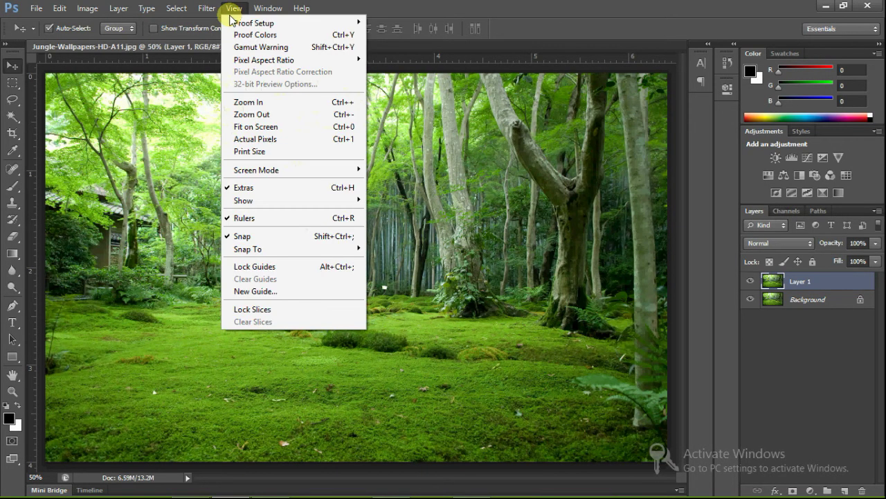
{"action": "left_click", "coordinate": [534, 238]}
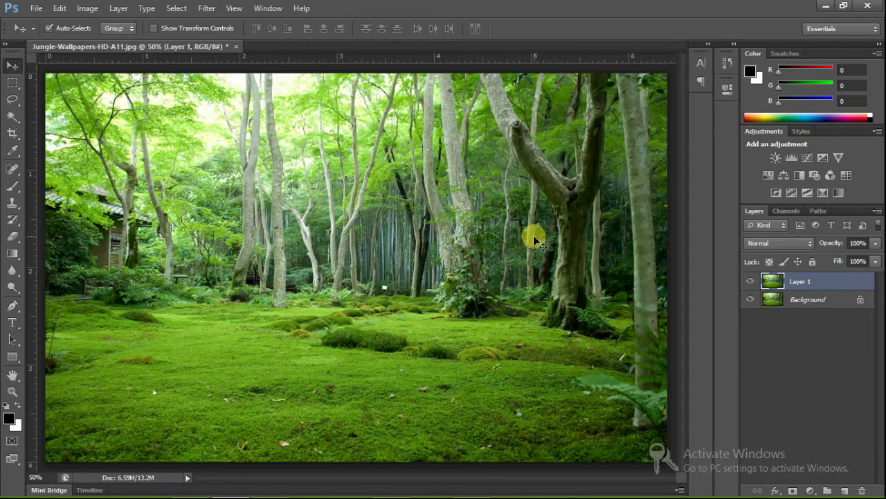
Darken the duplicated forest layer with Curves, pulling an RGB curve point to about input 144, output 73.
{"action": "key", "text": "ctrl+m"}
{"action": "left_click_drag", "start_coordinate": [709, 55], "coordinate": [580, 33]}
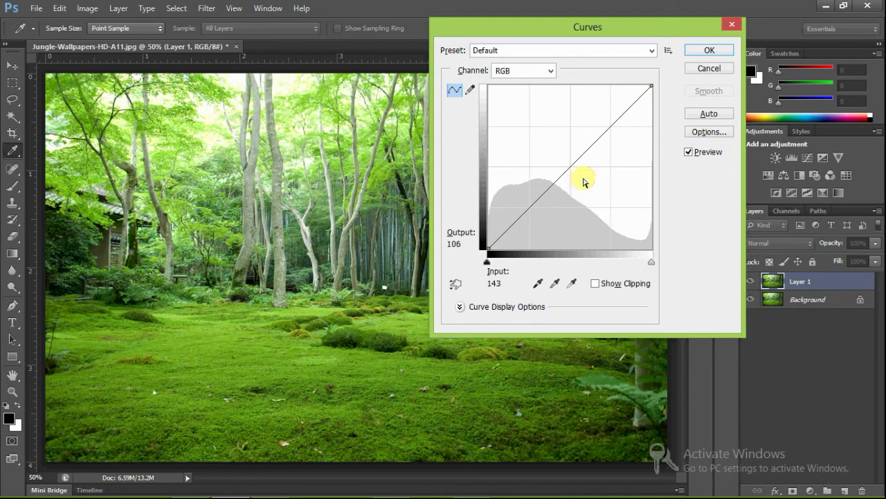
{"action": "left_click_drag", "start_coordinate": [561, 179], "coordinate": [560, 182]}
{"action": "left_click_drag", "start_coordinate": [559, 182], "coordinate": [580, 201]}
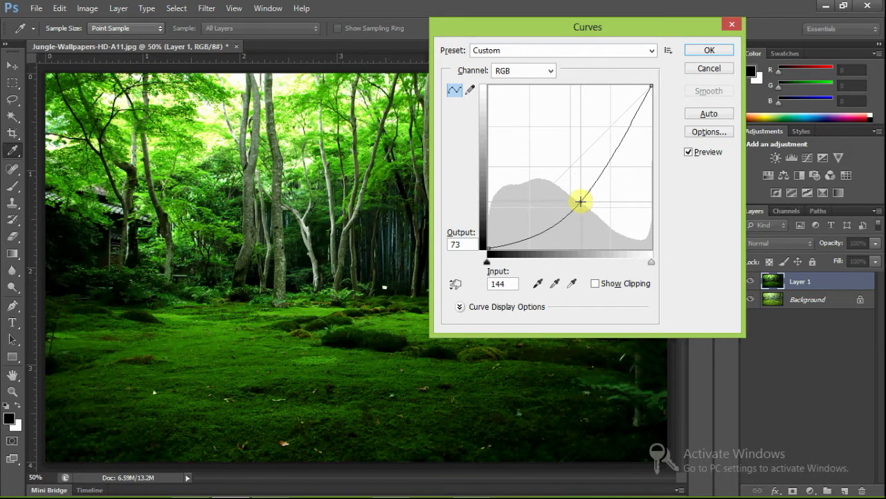
{"action": "left_click", "coordinate": [709, 54]}
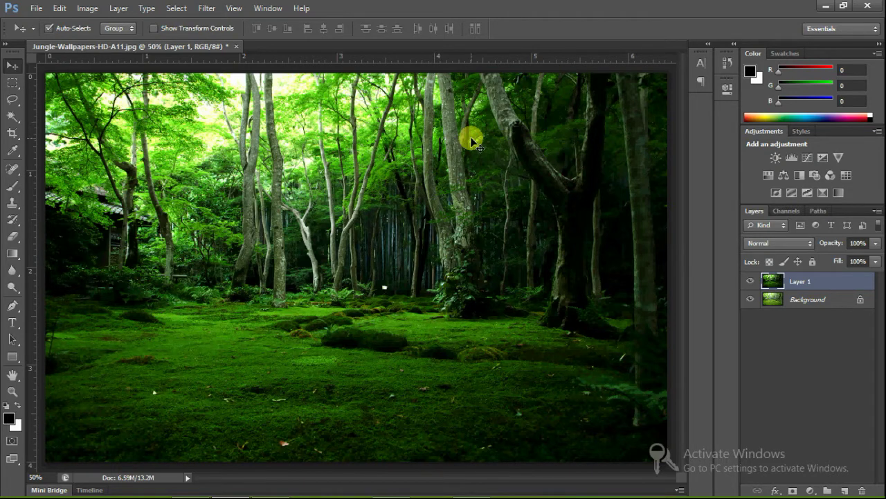
Open Dragon Ninja 2.png from the Desktop and bring the ninja into the jungle document, slightly right of centre.
{"action": "key", "text": "ctrl+o"}
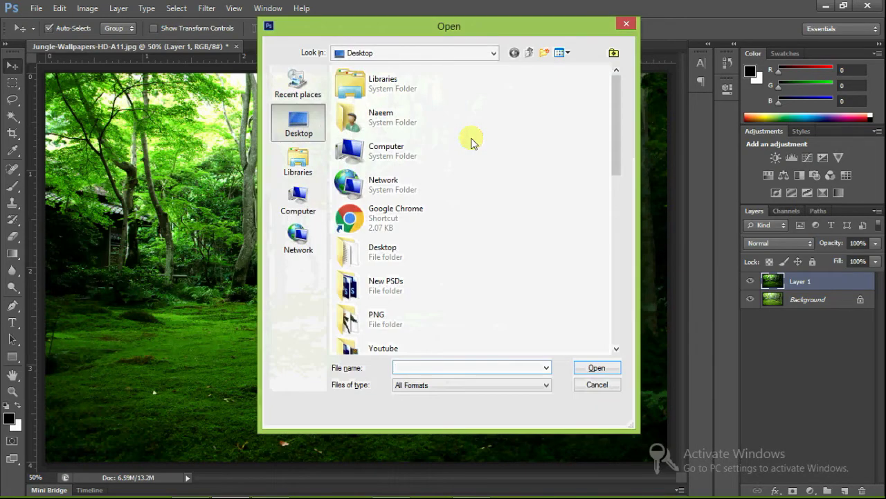
{"action": "left_click", "coordinate": [616, 128]}
{"action": "left_click_drag", "start_coordinate": [616, 128], "coordinate": [616, 209]}
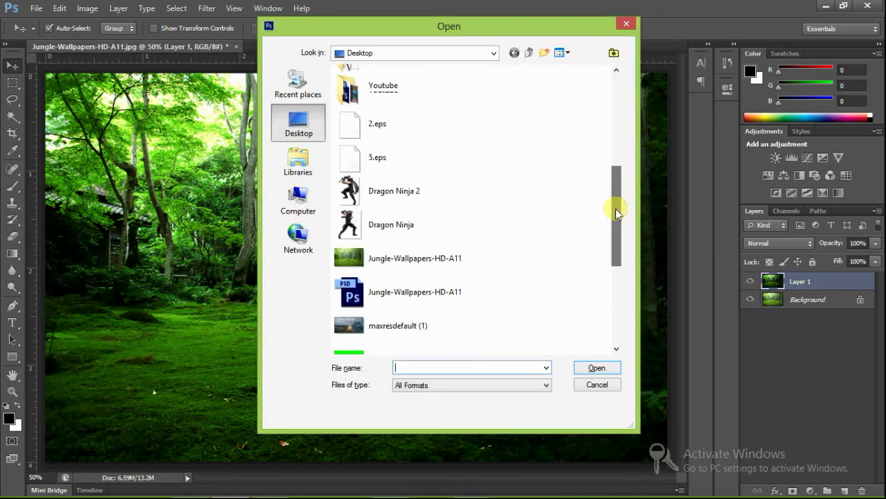
{"action": "double_click", "coordinate": [412, 194]}
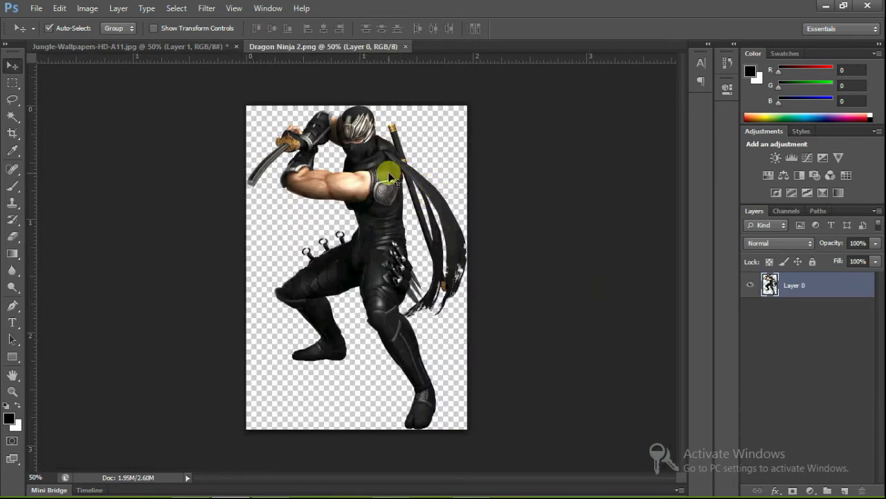
{"action": "left_click_drag", "start_coordinate": [392, 181], "coordinate": [429, 272]}
{"action": "left_click_drag", "start_coordinate": [466, 234], "coordinate": [471, 226]}
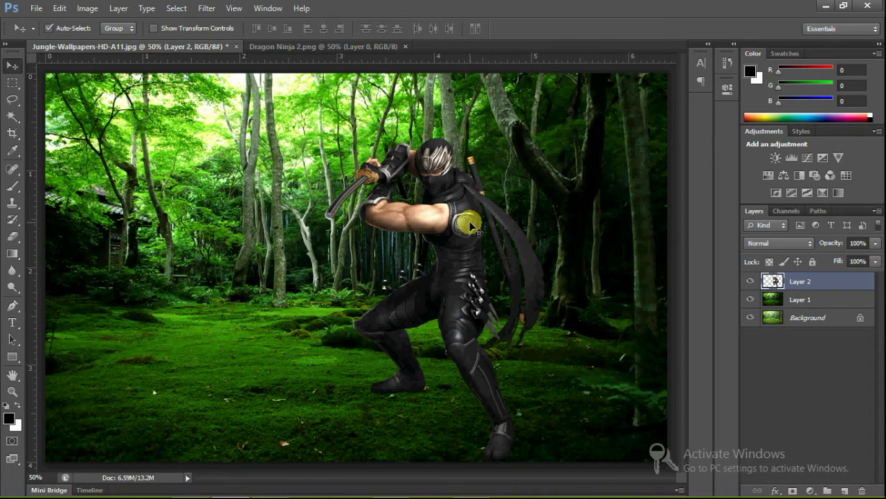
Scale the placed ninja to about 75% with Free Transform and move it slightly upward on the grass.
{"action": "key", "text": "ctrl+t"}
{"action": "left_click_drag", "start_coordinate": [324, 127], "coordinate": [406, 198]}
{"action": "left_click_drag", "start_coordinate": [465, 268], "coordinate": [459, 235]}
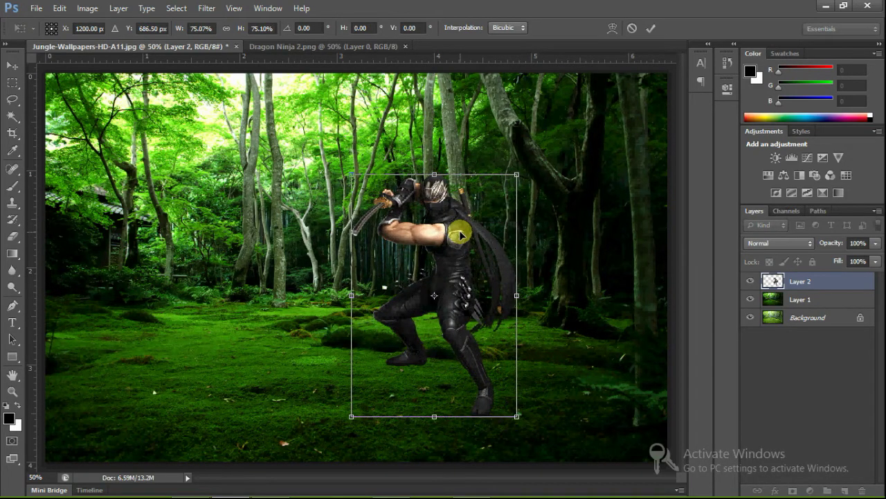
{"action": "key", "text": "Return"}
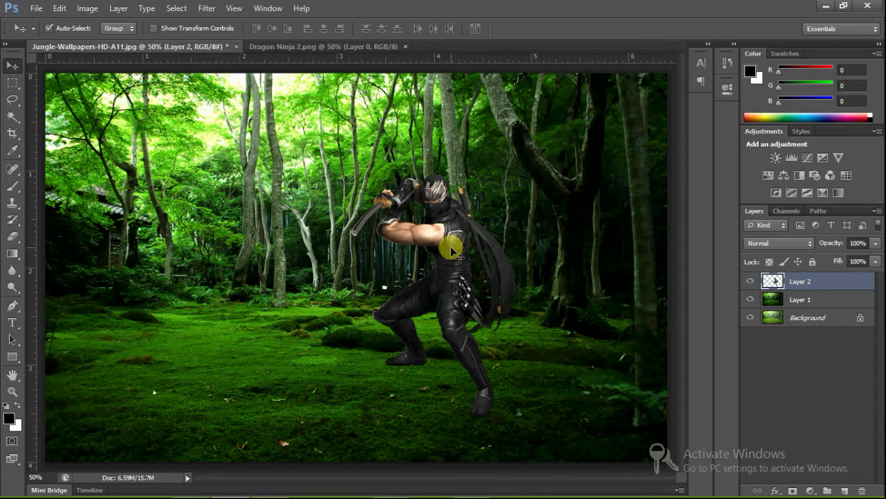
Open Dragon Ninja.png from the Desktop and bring this second ninja into the jungle document, facing the first one from the left.
{"action": "key", "text": "ctrl+o"}
{"action": "left_click", "coordinate": [450, 284]}
{"action": "scroll", "coordinate": [451, 284], "scroll_direction": "down", "scroll_amount": 2}
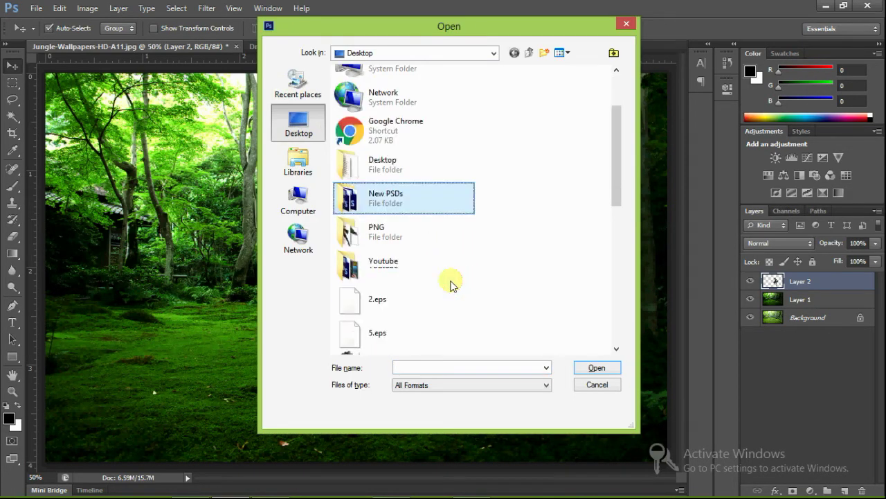
{"action": "double_click", "coordinate": [406, 313]}
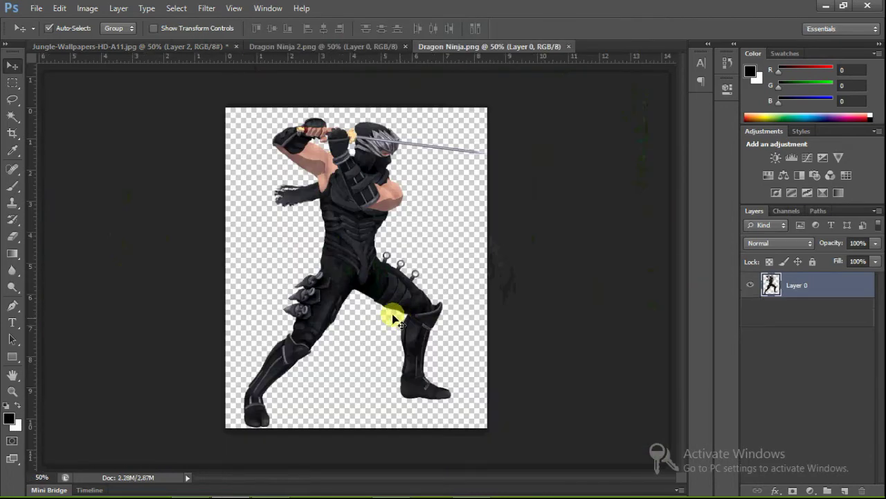
{"action": "left_click_drag", "start_coordinate": [246, 163], "coordinate": [233, 271]}
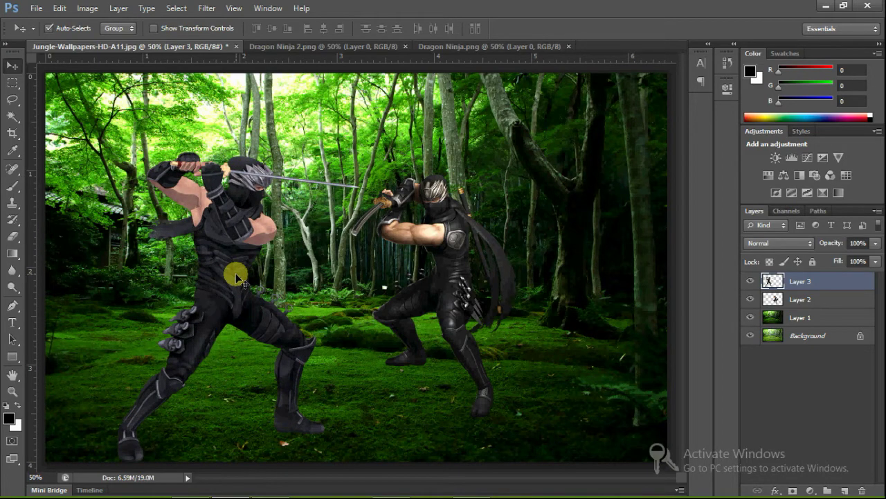
Scale the left ninja to about 96% and move it slightly up and toward its opponent.
{"action": "key", "text": "ctrl+t"}
{"action": "left_click_drag", "start_coordinate": [117, 151], "coordinate": [127, 164]}
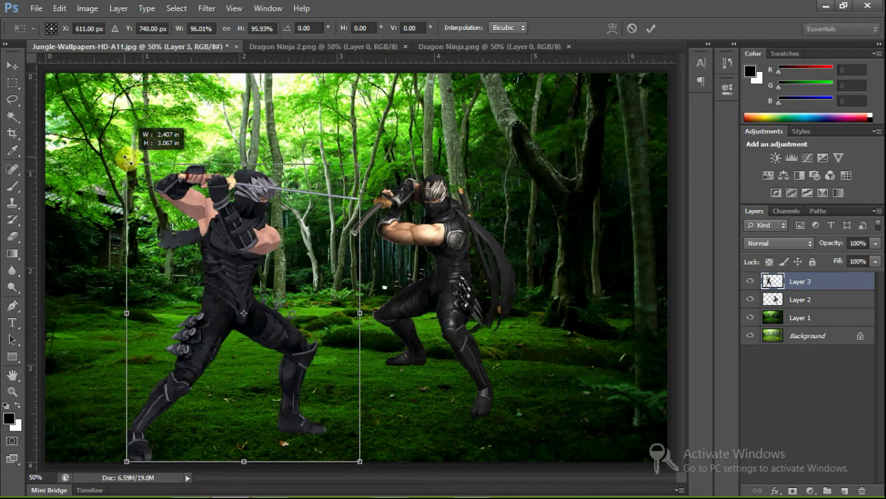
{"action": "key", "text": "Return"}
{"action": "mouse_move", "coordinate": [231, 264]}
{"action": "left_mouse_down"}
{"action": "mouse_move", "coordinate": [232, 247]}
{"action": "mouse_move", "coordinate": [239, 251]}
{"action": "left_mouse_up"}
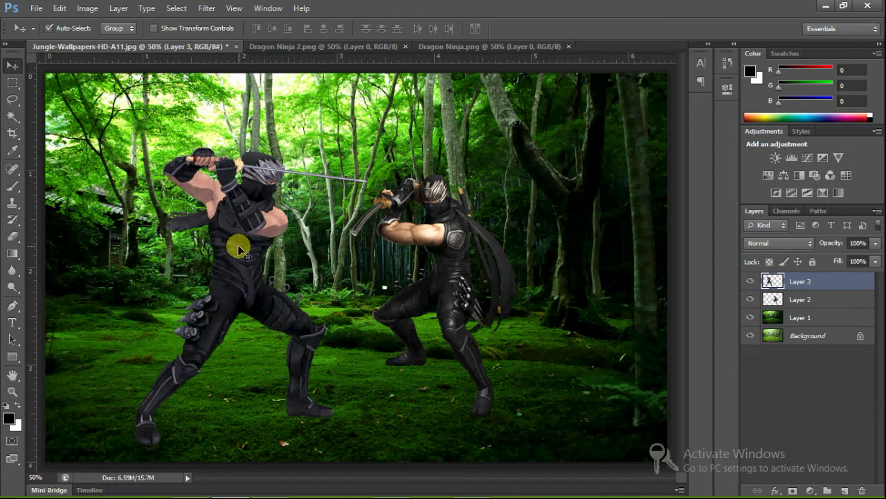
Shrink the right ninja on Layer 2 a little further with Free Transform and move it closer to the left ninja.
{"action": "mouse_move", "coordinate": [432, 258]}
{"action": "left_mouse_down"}
{"action": "mouse_move", "coordinate": [422, 223]}
{"action": "mouse_move", "coordinate": [434, 255]}
{"action": "left_mouse_up"}
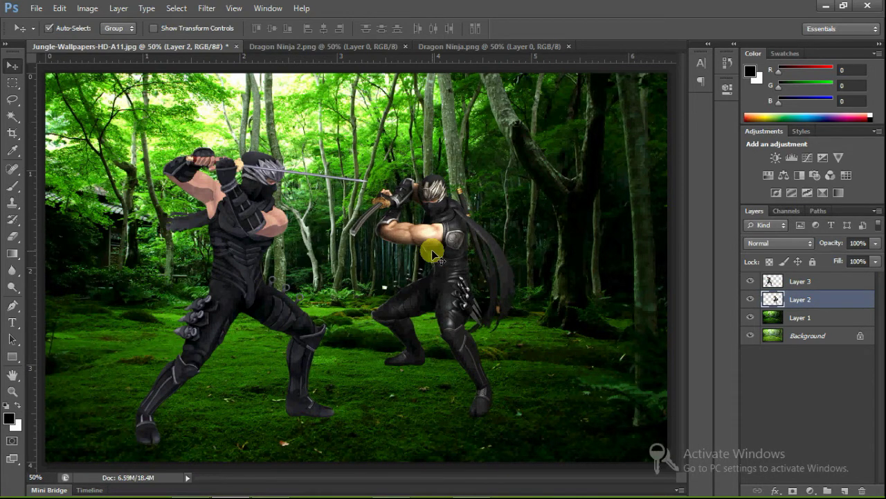
{"action": "key", "text": "ctrl+t"}
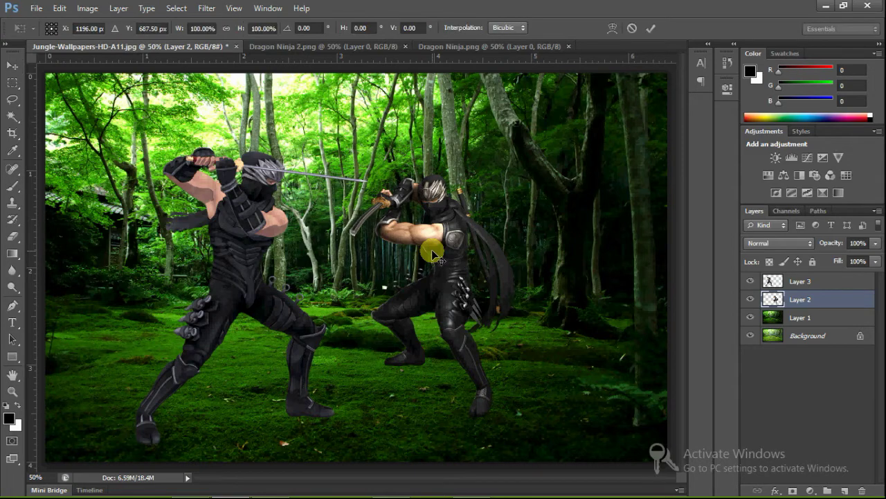
{"action": "left_click_drag", "start_coordinate": [353, 179], "coordinate": [370, 198]}
{"action": "key", "text": "Return"}
{"action": "left_click_drag", "start_coordinate": [473, 305], "coordinate": [437, 284]}
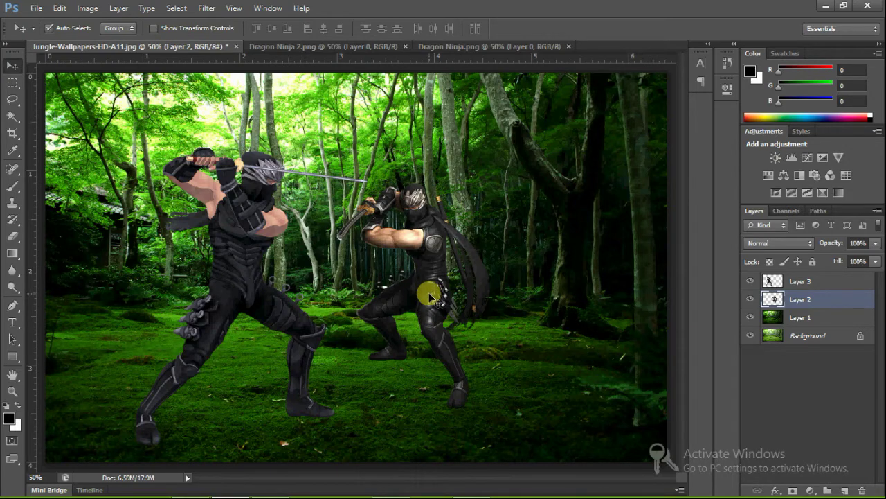
Darken the right ninja on Layer 2 with Curves, placing an RGB curve point at input 113, output 89.
{"action": "key", "text": "ctrl+m"}
{"action": "left_click_drag", "start_coordinate": [562, 20], "coordinate": [672, 14]}
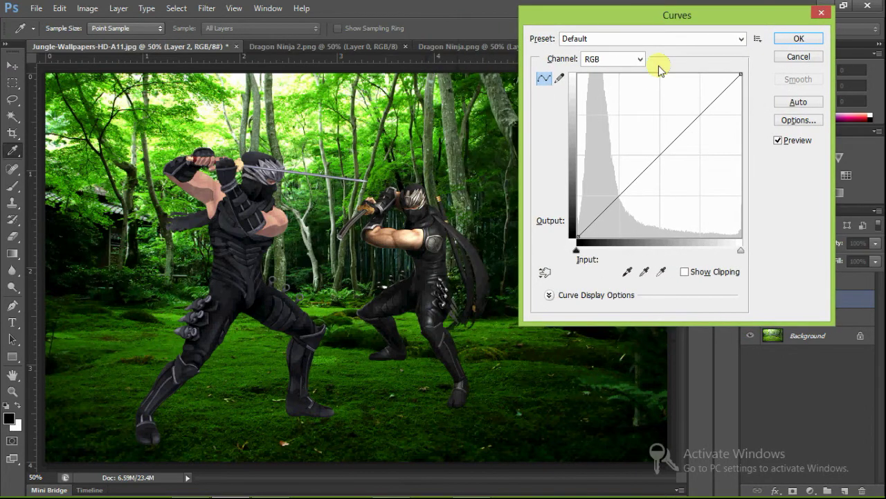
{"action": "left_click", "coordinate": [647, 180]}
{"action": "left_click_drag", "start_coordinate": [647, 180], "coordinate": [650, 179]}
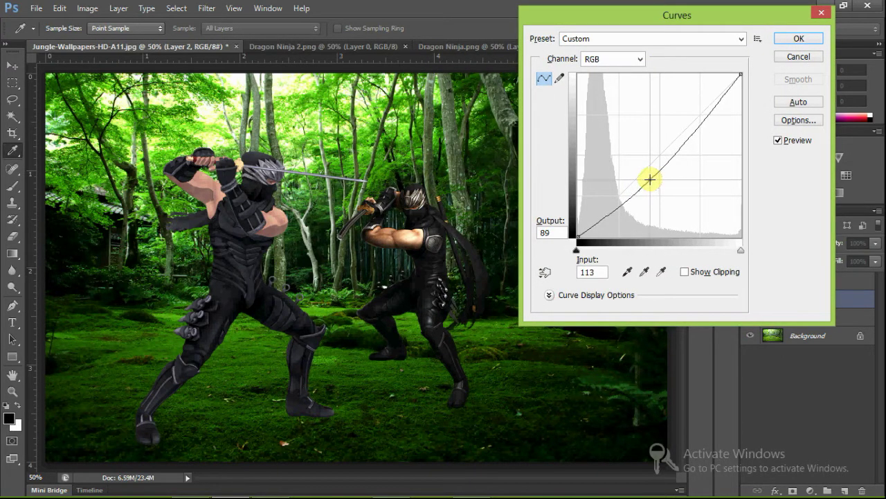
{"action": "left_click", "coordinate": [799, 38]}
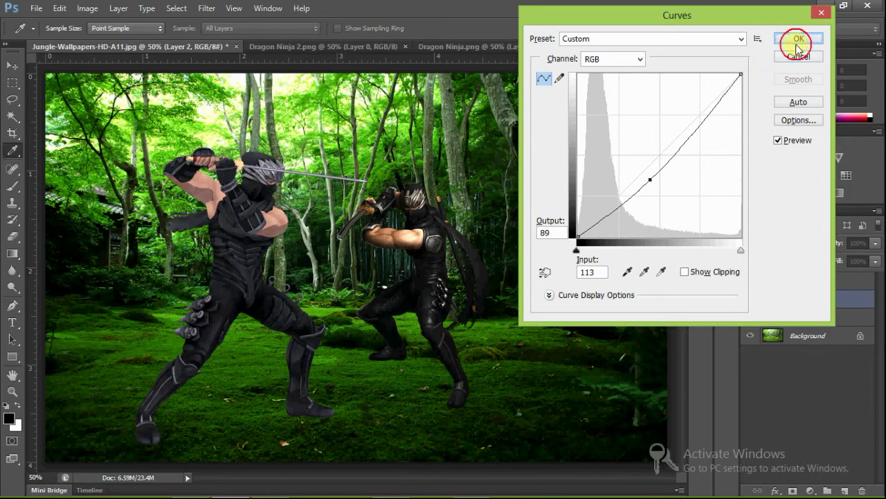
Select the larger left ninja on Layer 3 and check its Free Transform bounds.
{"action": "key", "text": "v"}
{"action": "left_click", "coordinate": [232, 277]}
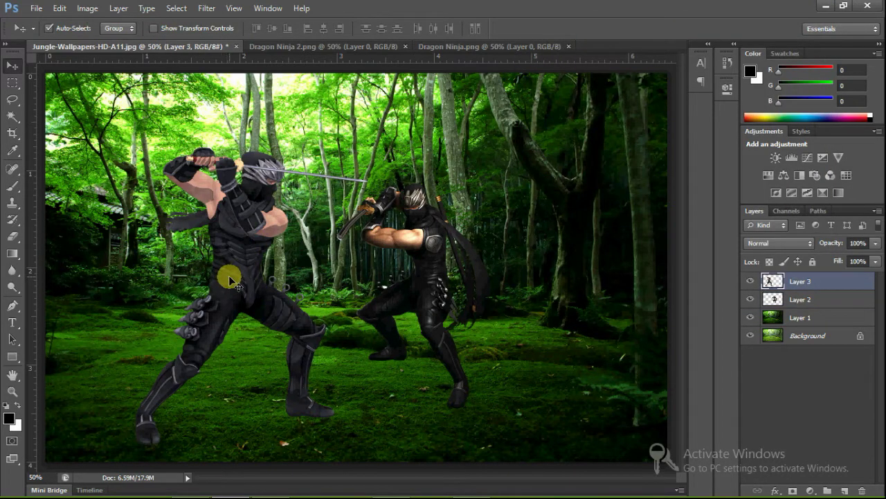
{"action": "key", "text": "ctrl+t"}
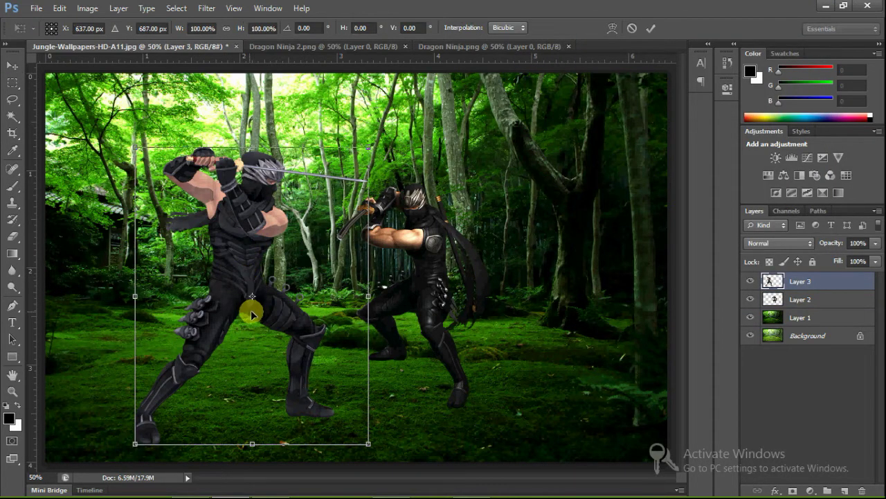
{"action": "key", "text": "Return"}
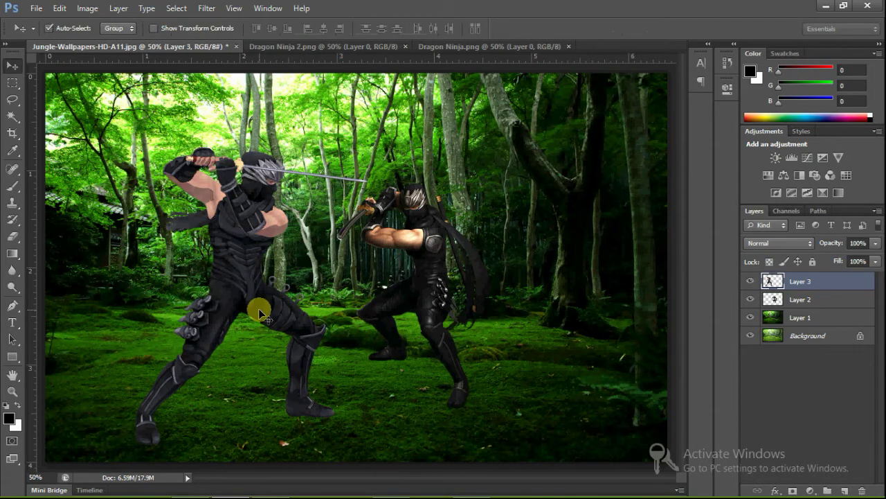
Darken the left ninja on Layer 3 with Curves, placing an RGB curve point at input 111, output 96.
{"action": "key", "text": "ctrl+m"}
{"action": "left_click_drag", "start_coordinate": [644, 168], "coordinate": [649, 176]}
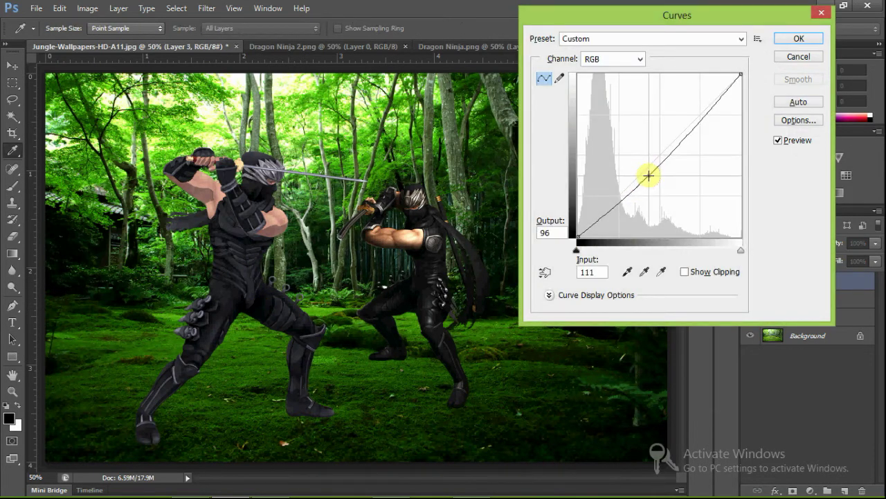
{"action": "left_click", "coordinate": [799, 39]}
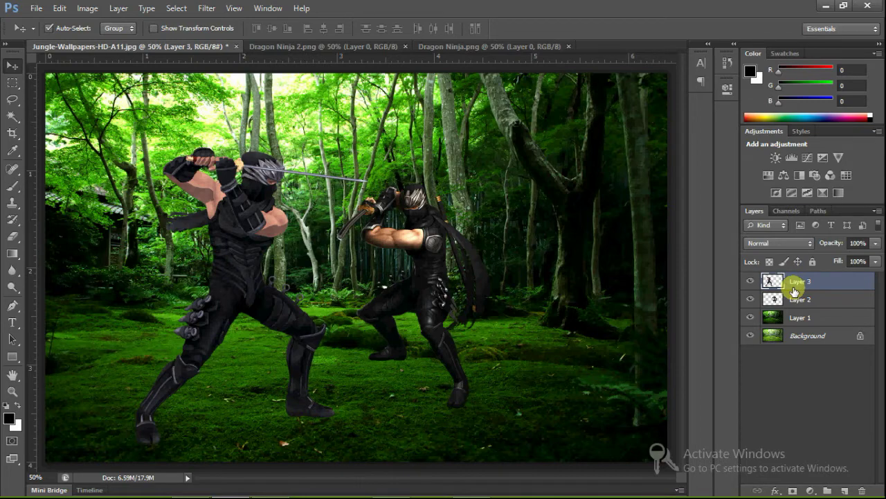
Add a drop shadow to the left ninja on Layer 3 with a size of 7 px.
{"action": "left_click", "coordinate": [775, 490]}
{"action": "left_click", "coordinate": [801, 478]}
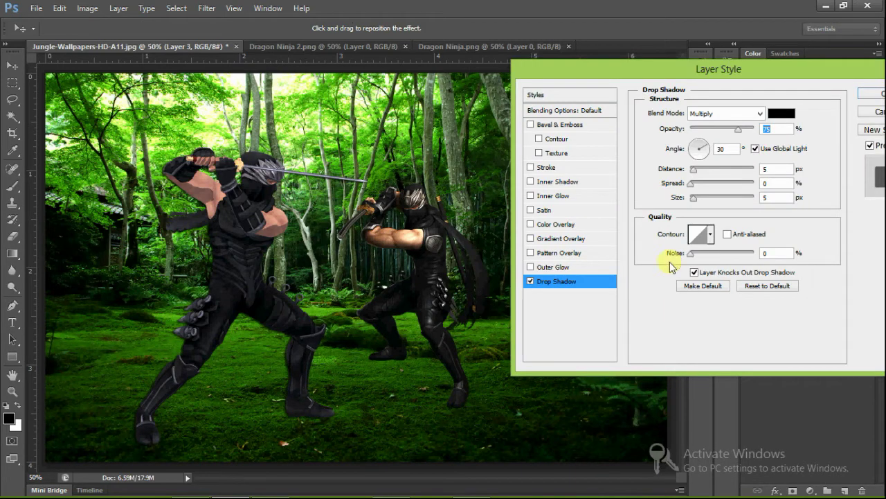
{"action": "left_click", "coordinate": [695, 198]}
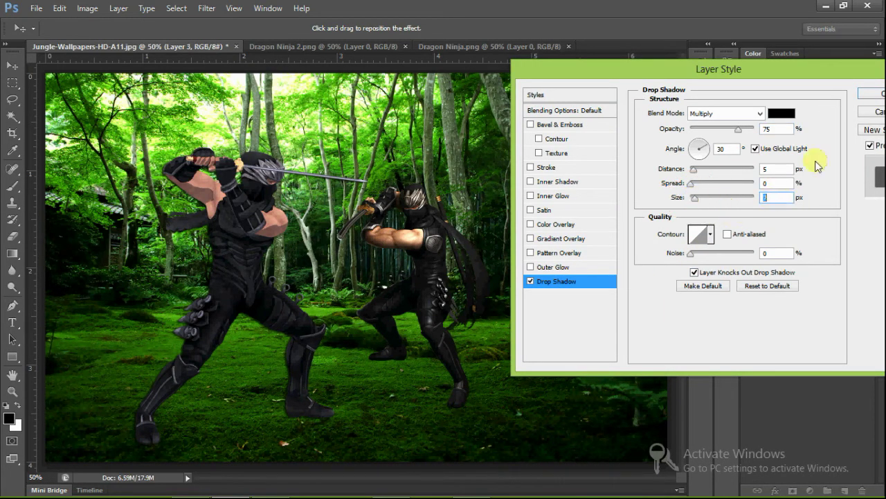
{"action": "left_click", "coordinate": [869, 97]}
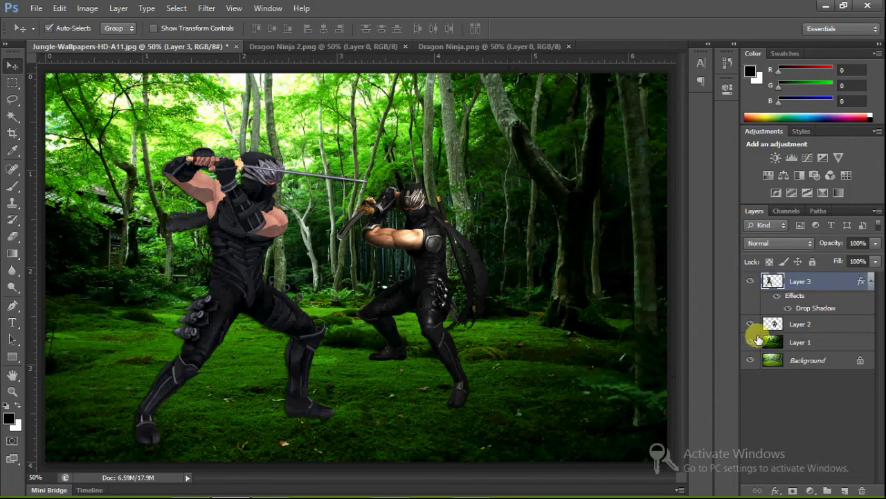
Add a drop shadow to the right ninja on Layer 2 with 75% opacity, 5 px distance and 5 px size.
{"action": "left_click", "coordinate": [802, 329]}
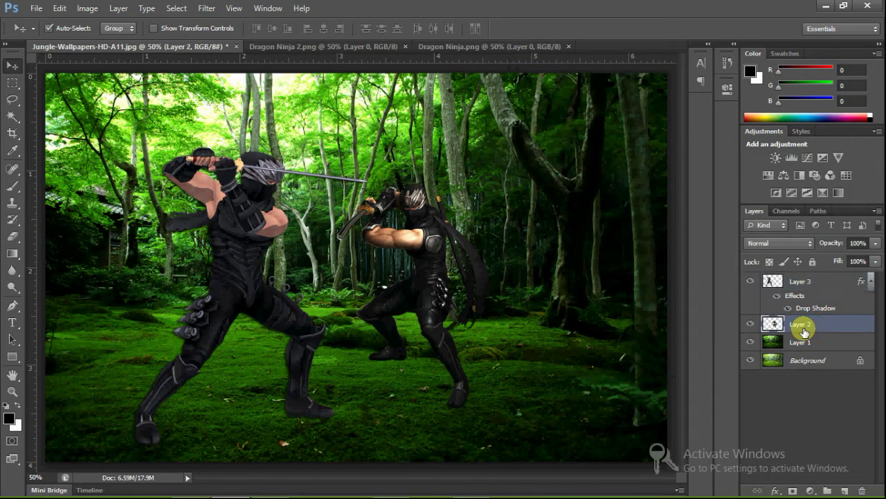
{"action": "left_click", "coordinate": [776, 491]}
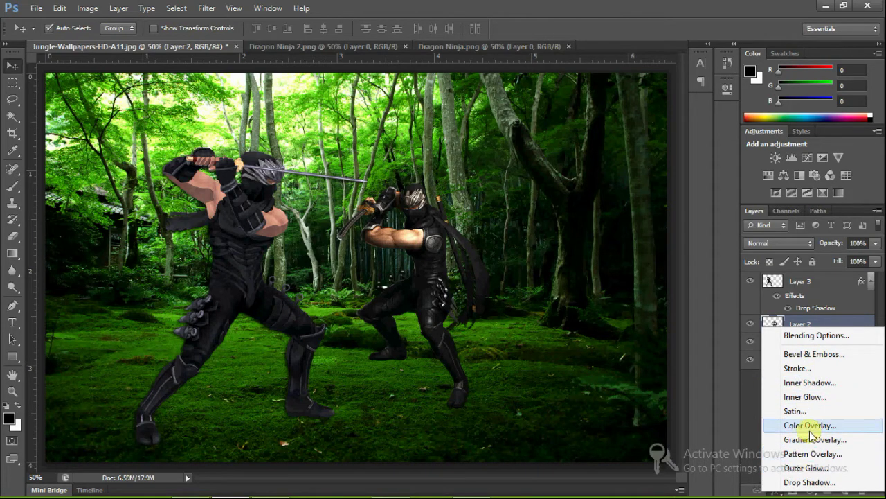
{"action": "left_click", "coordinate": [596, 363]}
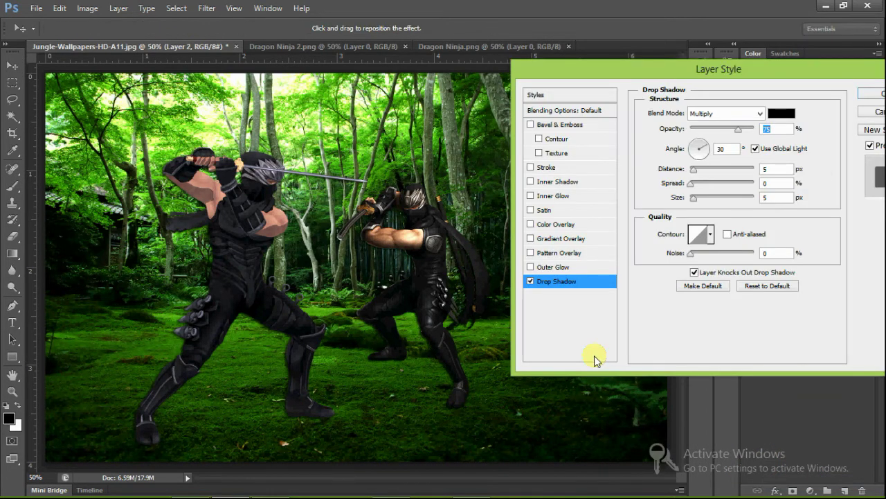
{"action": "left_click", "coordinate": [874, 94]}
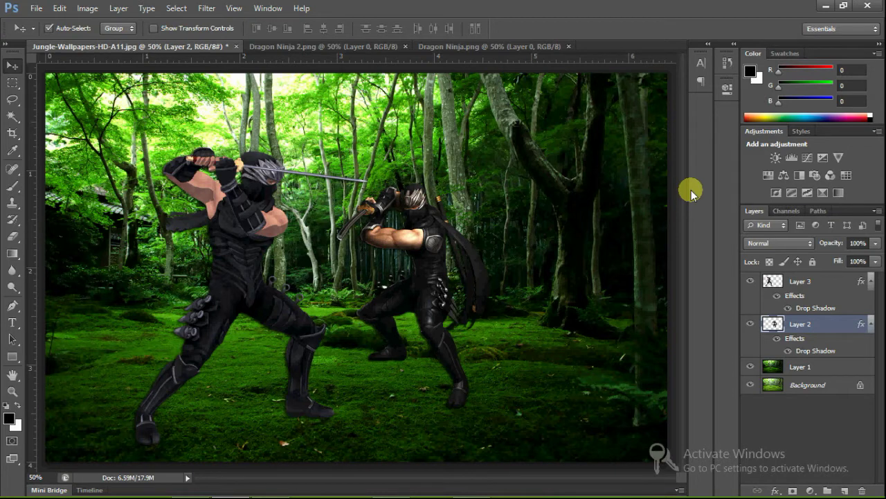
Duplicate the left ninja's Layer 3 above the original.
{"action": "left_click", "coordinate": [793, 286]}
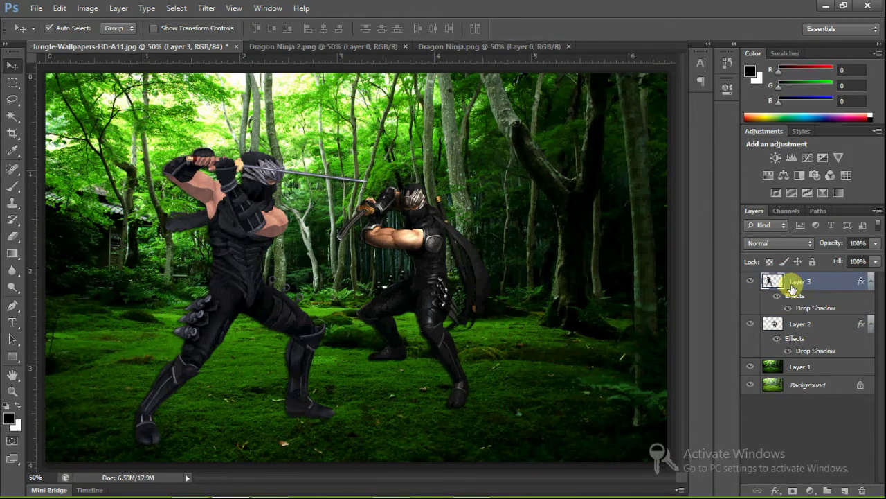
{"action": "key", "text": "ctrl+t"}
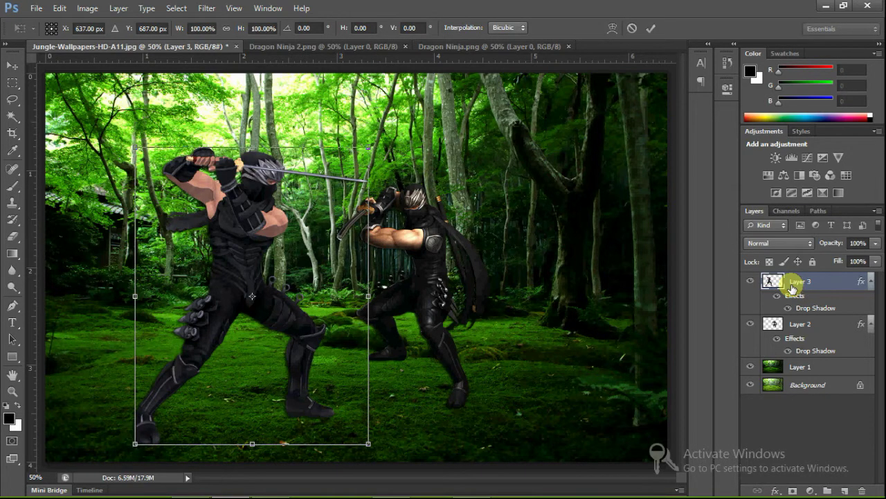
{"action": "key", "text": "Return"}
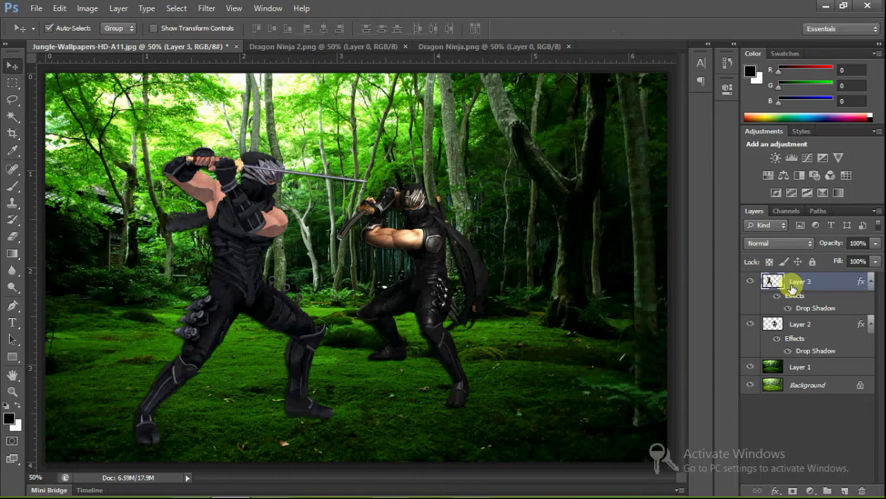
{"action": "key", "text": "ctrl+j"}
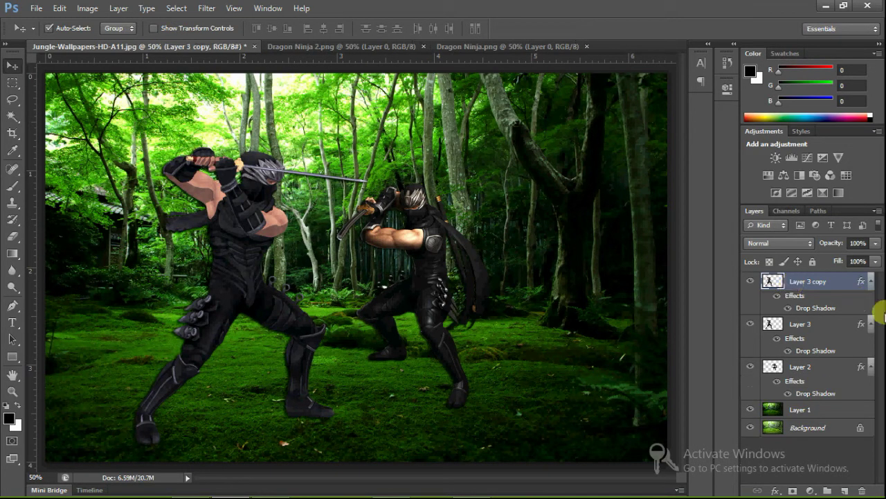
Fill the original Layer 3 ninja with black as a silhouette, deselect it, and check it by toggling the Layer 3 copy's visibility.
{"action": "left_click", "coordinate": [791, 331]}
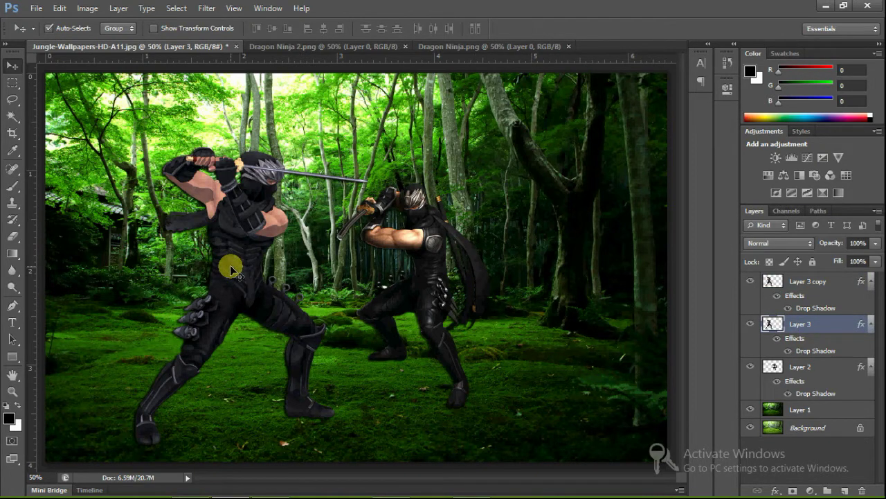
{"action": "left_click", "coordinate": [771, 326], "text": "ctrl"}
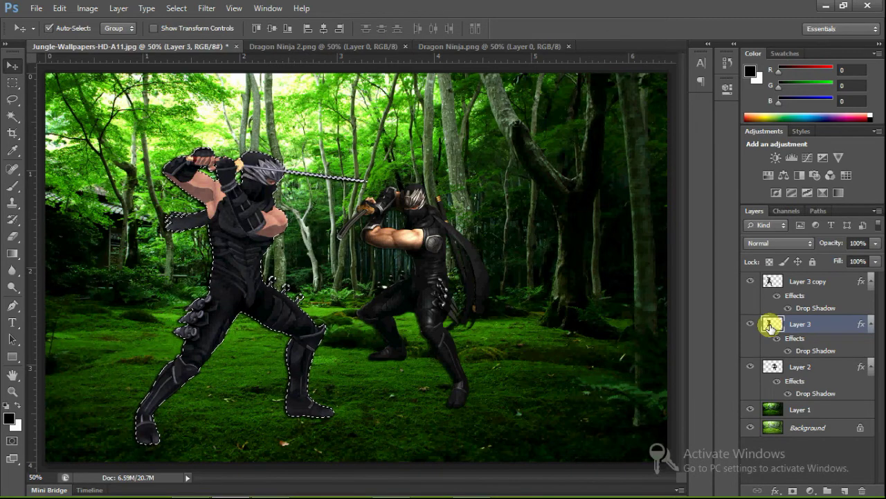
{"action": "key", "text": "ctrl+d"}
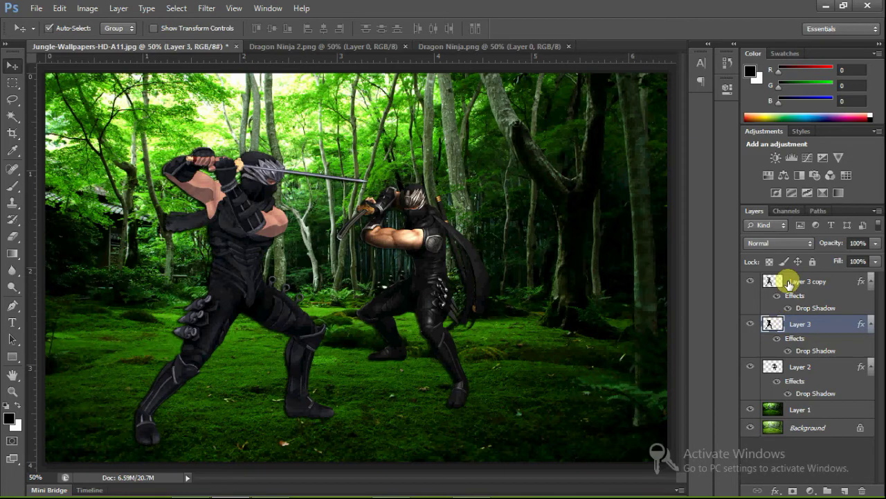
{"action": "left_click", "coordinate": [750, 281]}
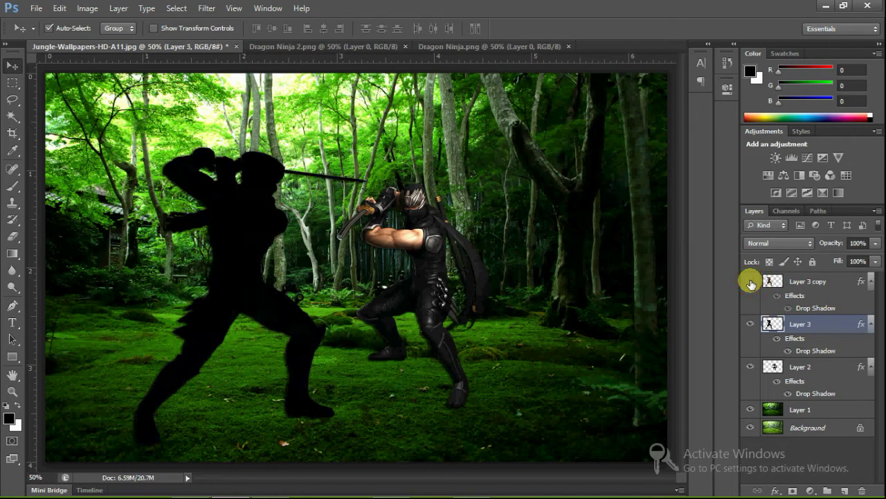
{"action": "left_click", "coordinate": [751, 282]}
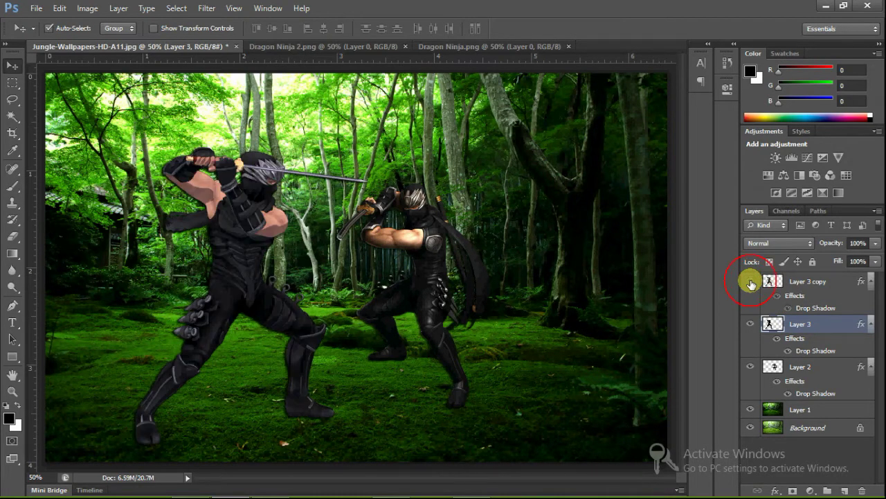
{"action": "left_click", "coordinate": [752, 282]}
{"action": "left_click", "coordinate": [751, 282]}
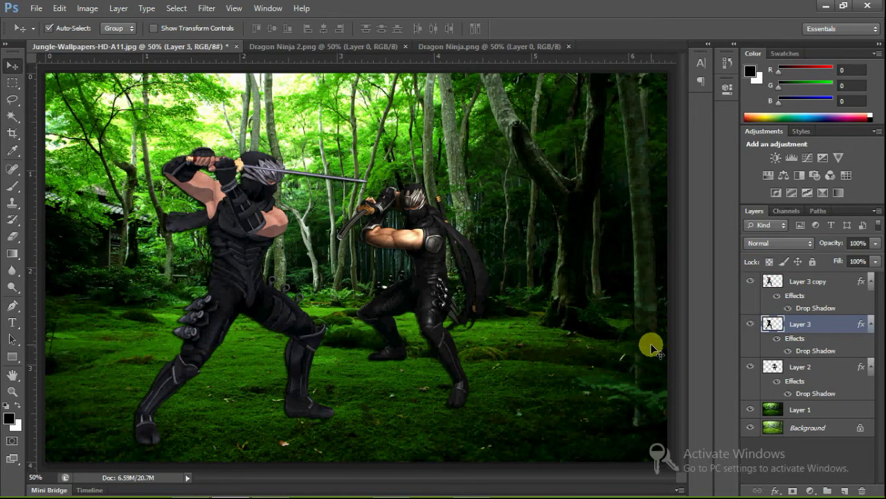
Distort the black Layer 3 silhouette with Free Transform into a shadow falling on the ground behind the left ninja, about 180% wide and 87% high.
{"action": "key", "text": "ctrl+t"}
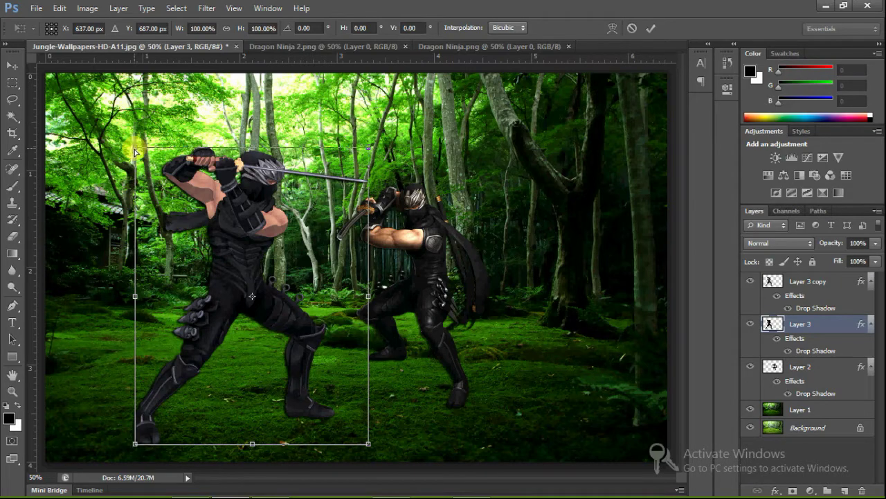
{"action": "left_click", "coordinate": [136, 150]}
{"action": "left_click_drag", "start_coordinate": [136, 150], "coordinate": [62, 308]}
{"action": "left_click_drag", "start_coordinate": [371, 149], "coordinate": [390, 153]}
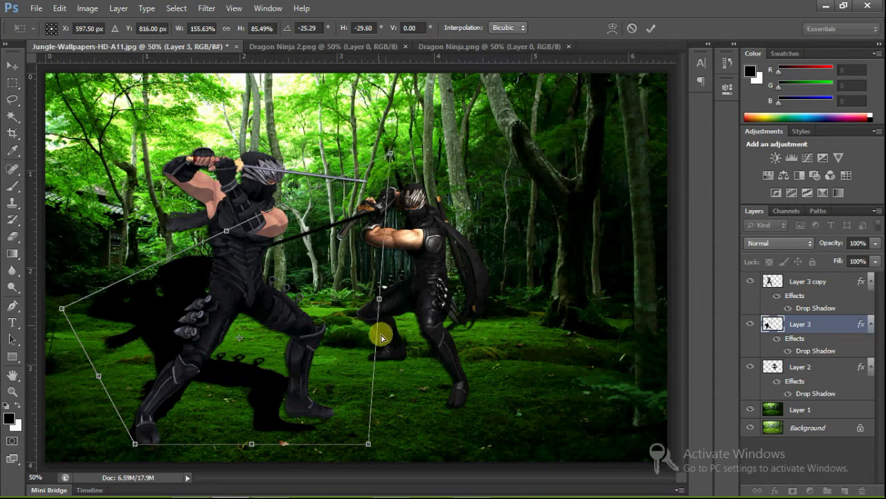
{"action": "left_click_drag", "start_coordinate": [369, 443], "coordinate": [381, 427]}
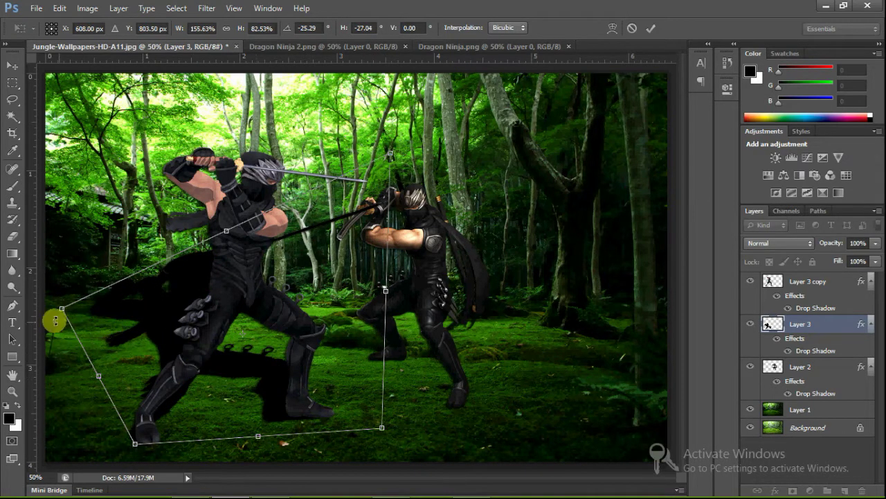
{"action": "left_click_drag", "start_coordinate": [59, 309], "coordinate": [10, 338]}
{"action": "left_click_drag", "start_coordinate": [203, 246], "coordinate": [219, 223]}
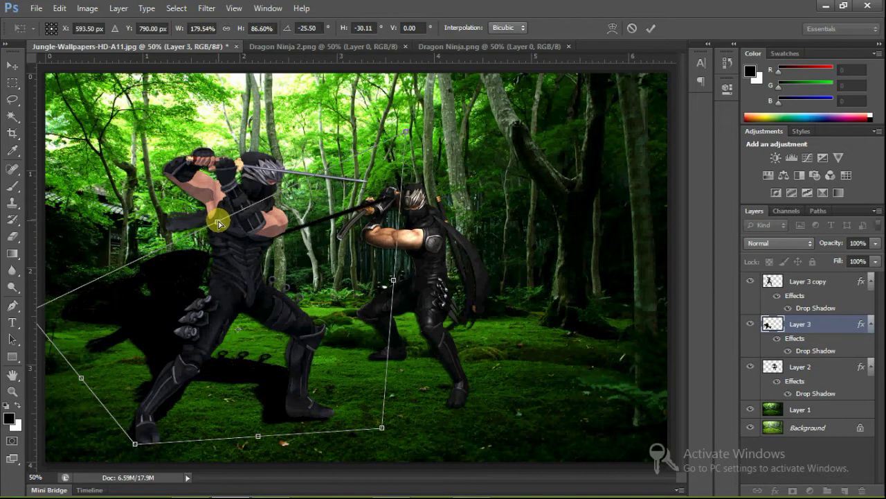
{"action": "key", "text": "Return"}
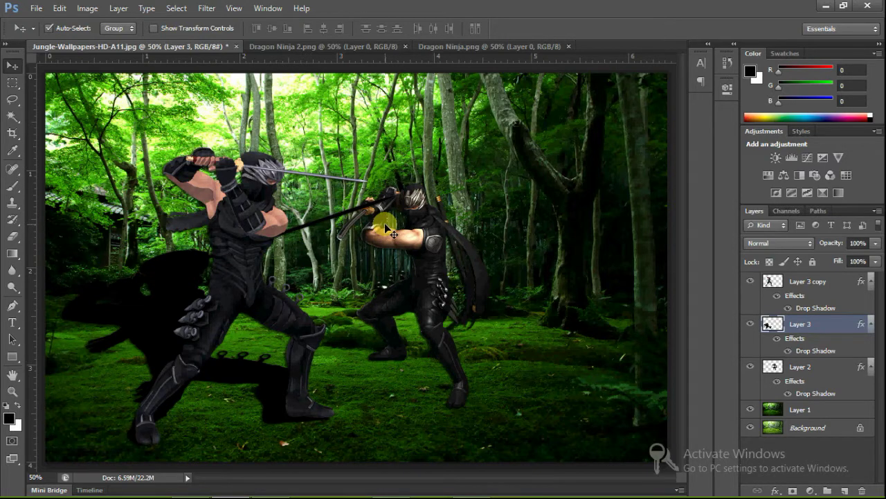
Erase the sword part of the left ninja's cast shadow with the Eraser tool at brush size 125.
{"action": "key", "text": "e"}
{"action": "mouse_move", "coordinate": [375, 204]}
{"action": "left_mouse_down"}
{"action": "mouse_move", "coordinate": [338, 211]}
{"action": "mouse_move", "coordinate": [306, 239]}
{"action": "left_mouse_up"}
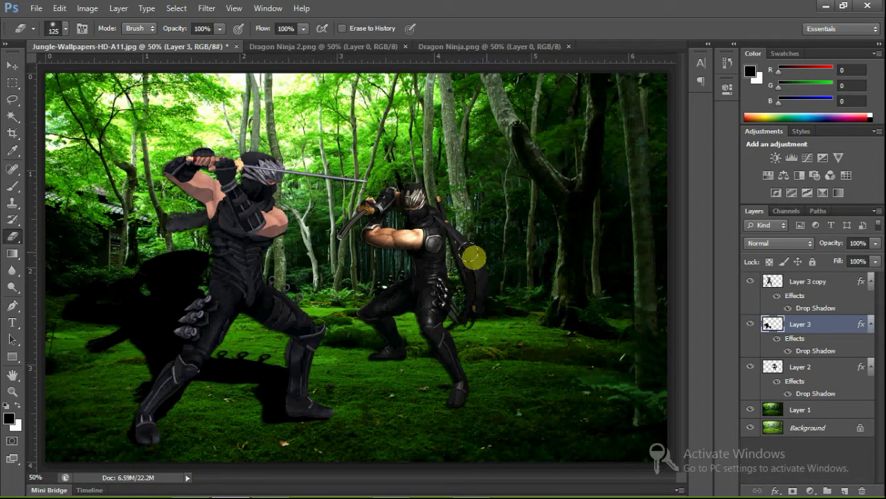
Hide the drop shadow effect on the Layer 3 cast shadow and lower the layer's opacity to 50%.
{"action": "key", "text": "v"}
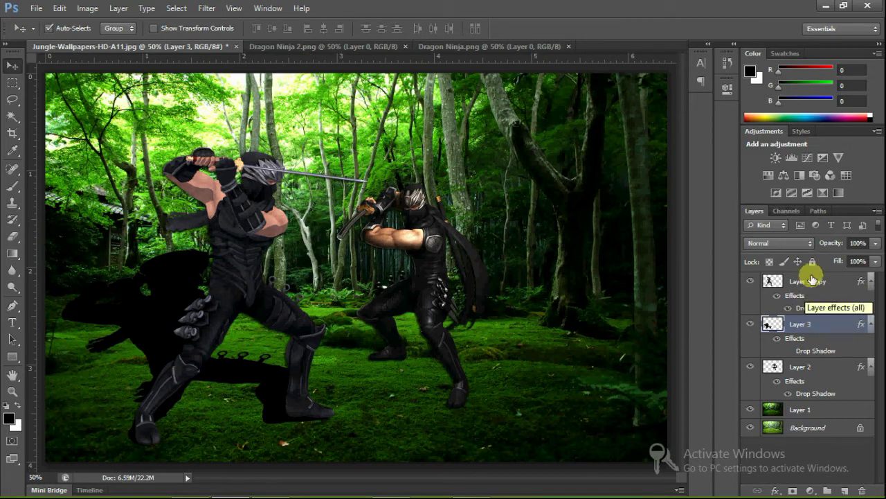
{"action": "left_click_drag", "start_coordinate": [875, 244], "coordinate": [844, 257]}
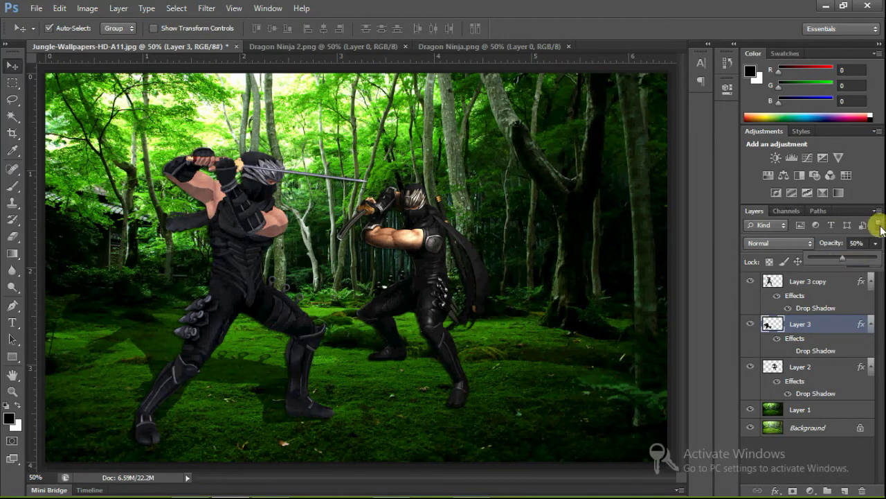
Duplicate the right ninja's Layer 2 and fill the original beneath the copy with black.
{"action": "left_click", "coordinate": [424, 277]}
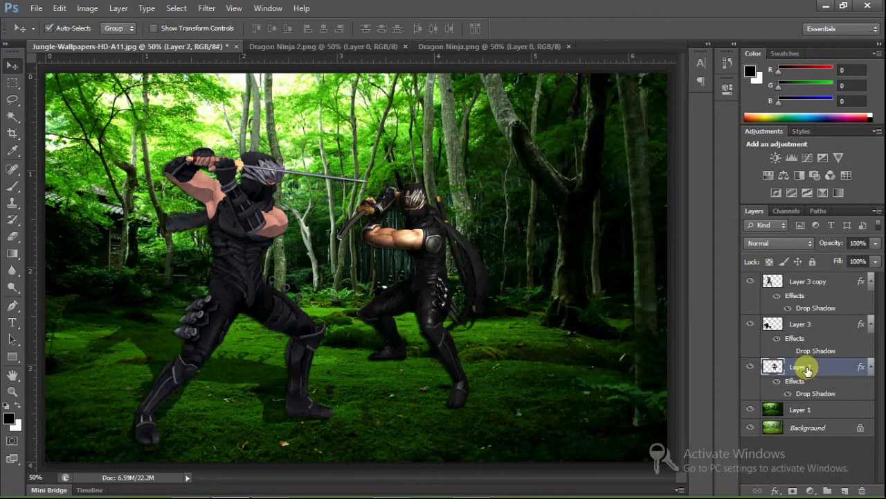
{"action": "left_click_drag", "start_coordinate": [808, 369], "coordinate": [808, 409]}
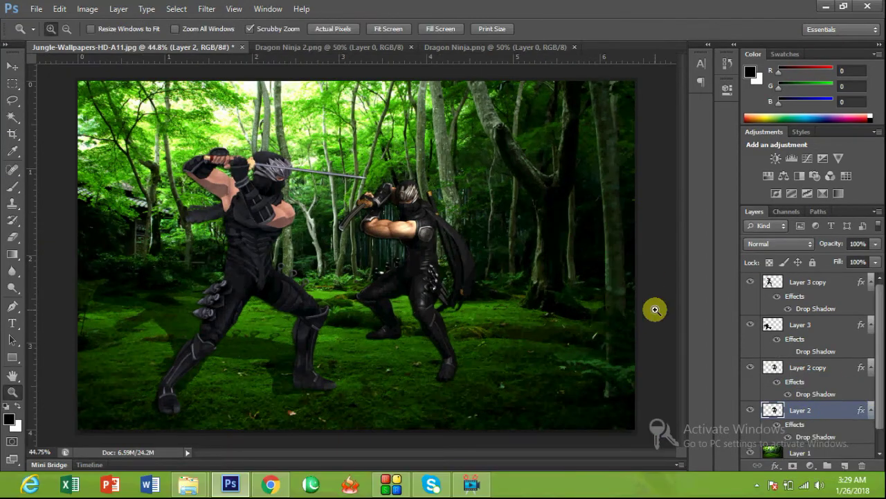
Distort the black Layer 2 silhouette with Free Transform into a ground shadow behind the right ninja, about 156% wide and 59% high.
{"action": "key", "text": "ctrl+t"}
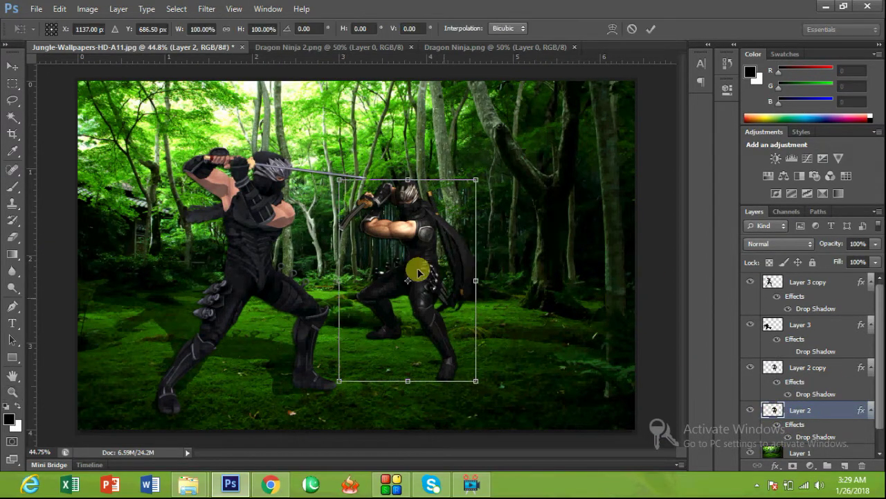
{"action": "left_click_drag", "start_coordinate": [348, 187], "coordinate": [531, 248]}
{"action": "left_click_drag", "start_coordinate": [376, 322], "coordinate": [364, 306]}
{"action": "left_click_drag", "start_coordinate": [403, 372], "coordinate": [410, 375]}
{"action": "left_click_drag", "start_coordinate": [529, 247], "coordinate": [569, 275]}
{"action": "left_click_drag", "start_coordinate": [364, 308], "coordinate": [353, 296]}
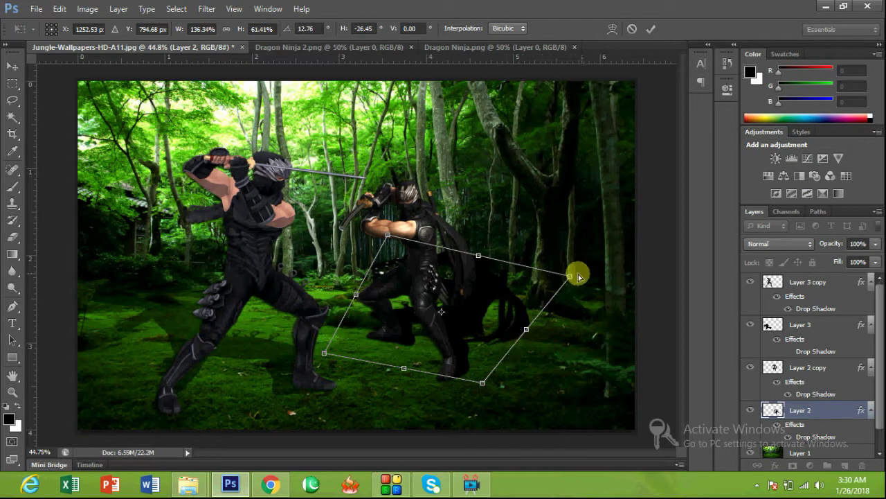
{"action": "left_click_drag", "start_coordinate": [571, 277], "coordinate": [588, 291]}
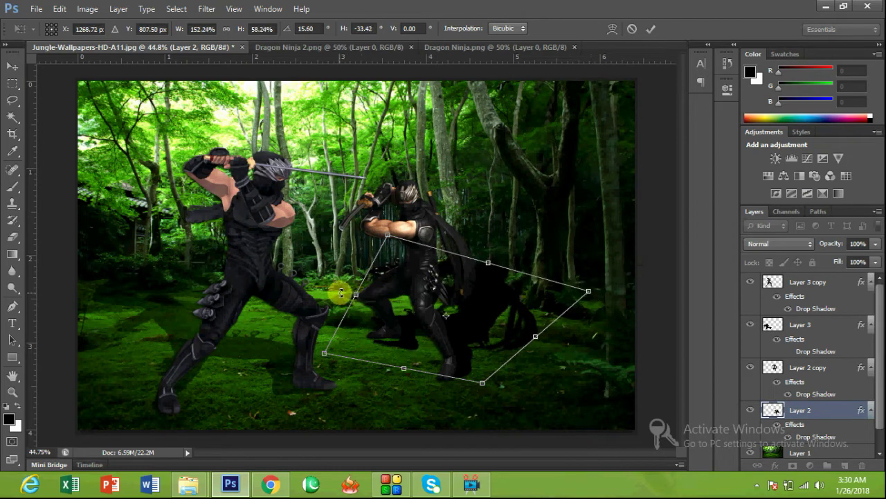
{"action": "left_click_drag", "start_coordinate": [353, 293], "coordinate": [351, 289]}
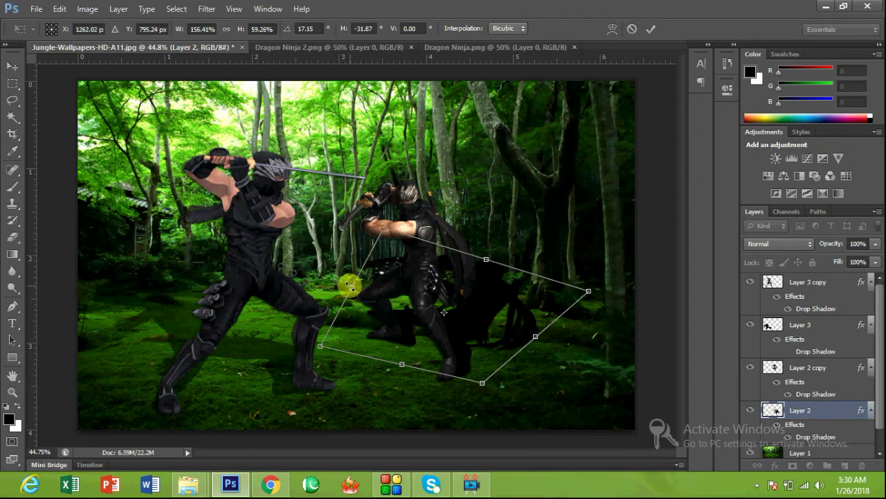
{"action": "key", "text": "Return"}
Lower the opacity of the right ninja's cast shadow on Layer 2 to 52%.
{"action": "key", "text": "z"}
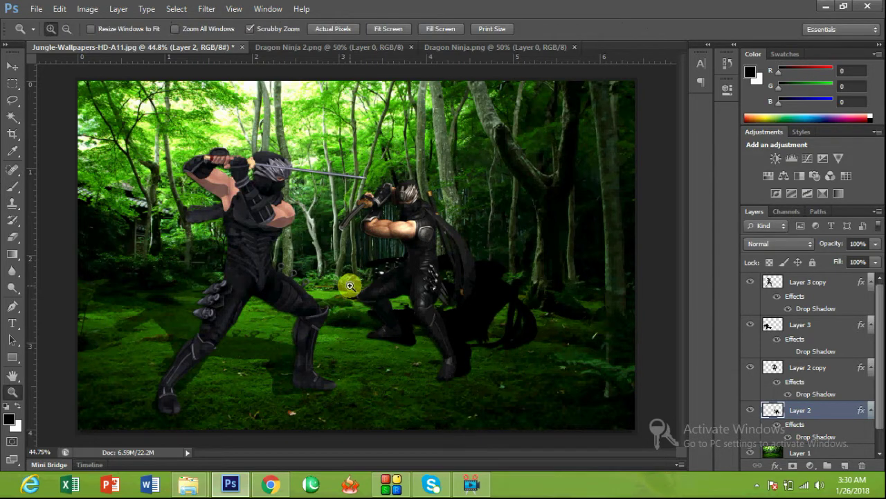
{"action": "left_click", "coordinate": [875, 244]}
{"action": "left_click_drag", "start_coordinate": [875, 249], "coordinate": [842, 263]}
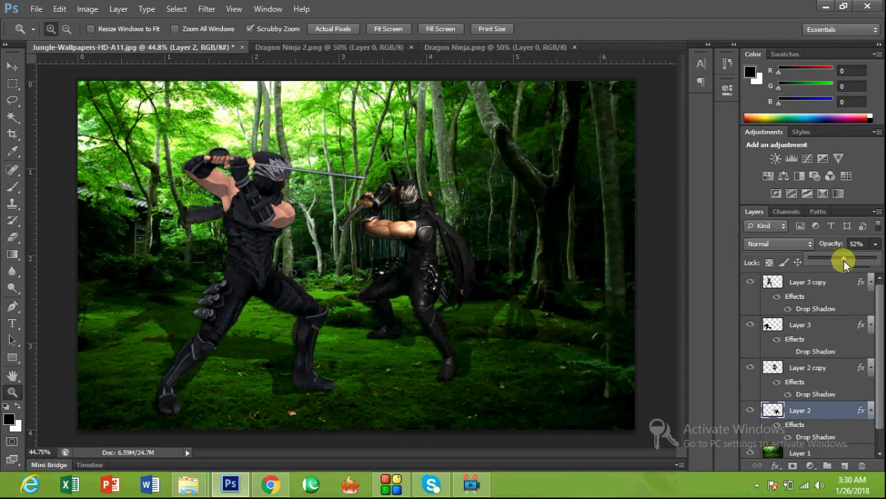